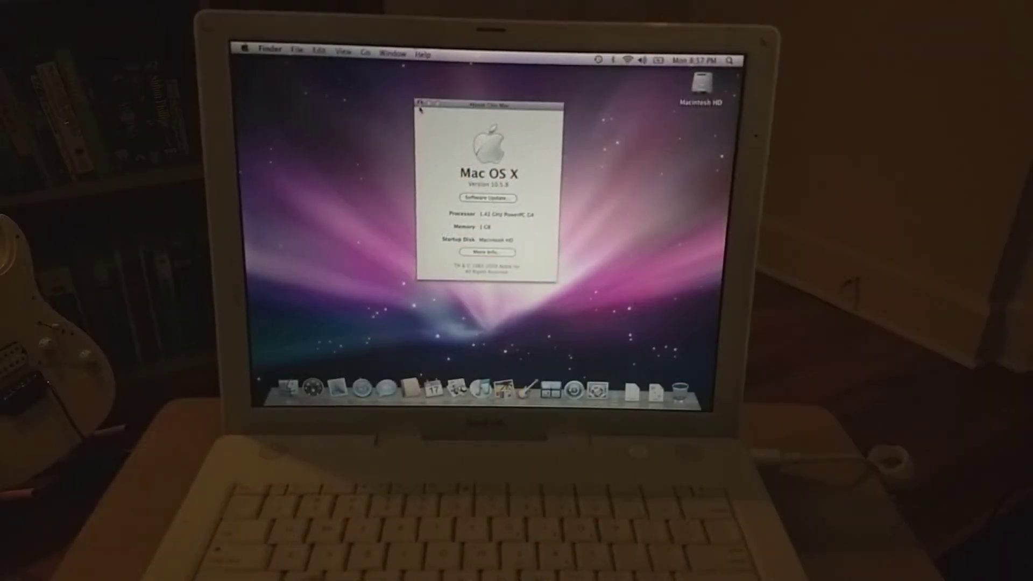
# Close About This Mac and restart the iBook from the Apple menu with the Lubuntu disc inserted.
pyautogui.click(419, 103)
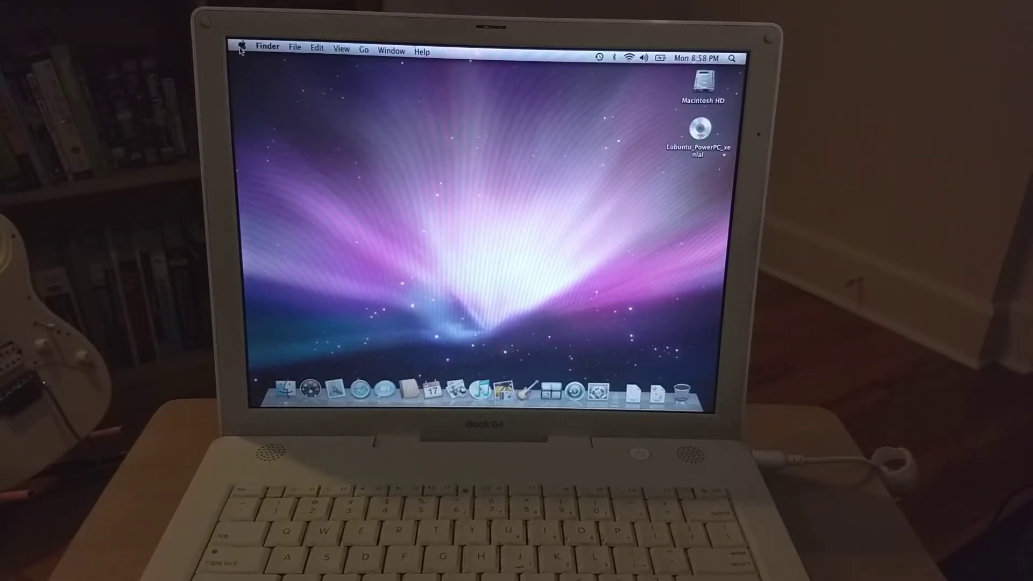
pyautogui.click(241, 48)
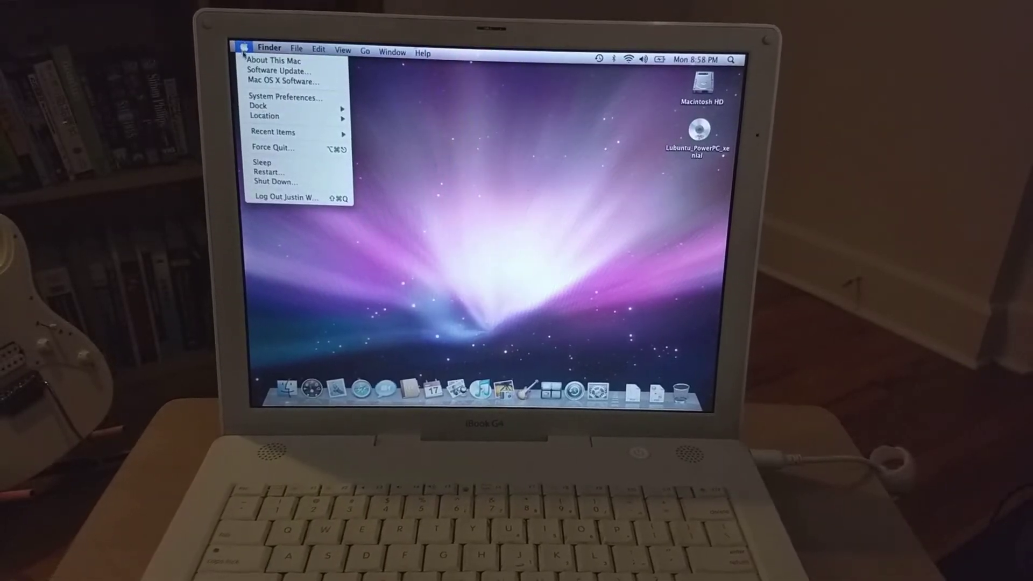
pyautogui.click(277, 173)
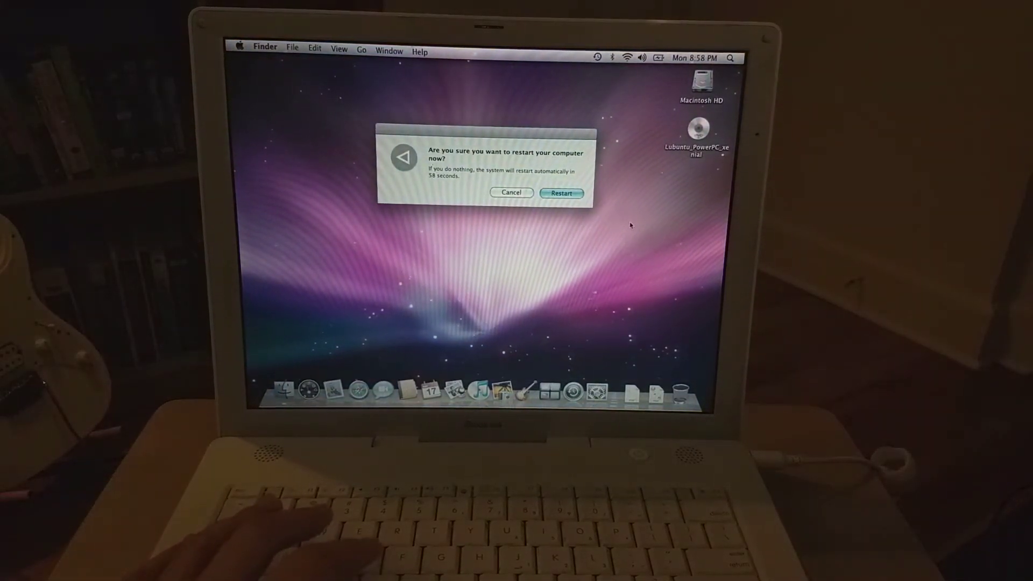
pyautogui.click(574, 194)
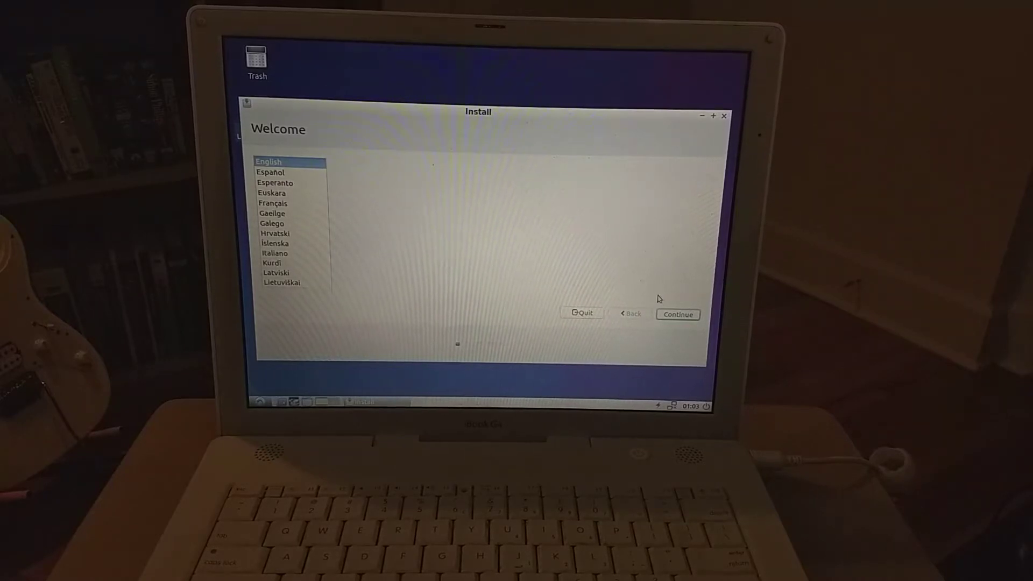
# Install Lubuntu in English over the whole disk, with the computer named iBookG4.
pyautogui.click(675, 314)
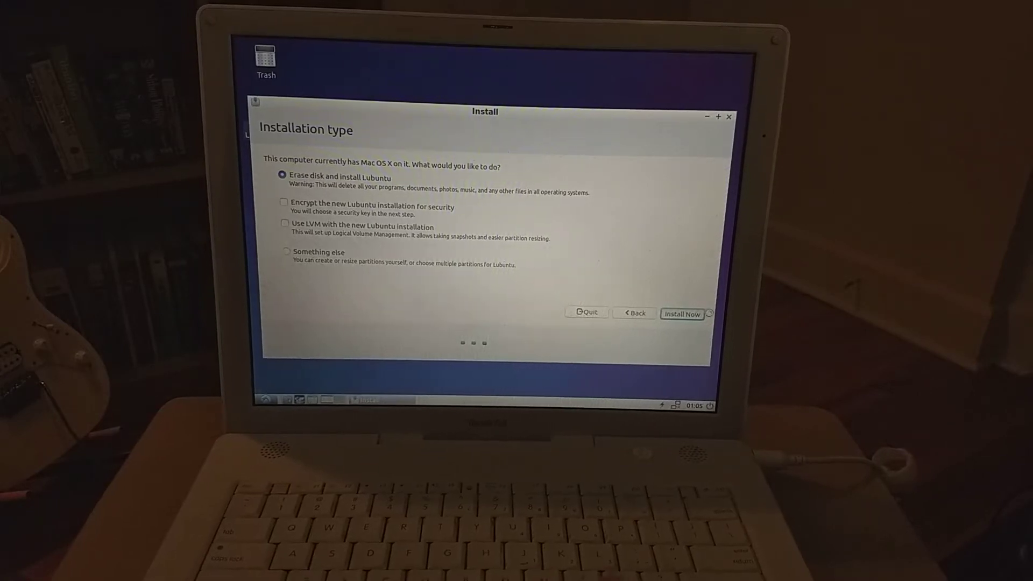
pyautogui.click(675, 314)
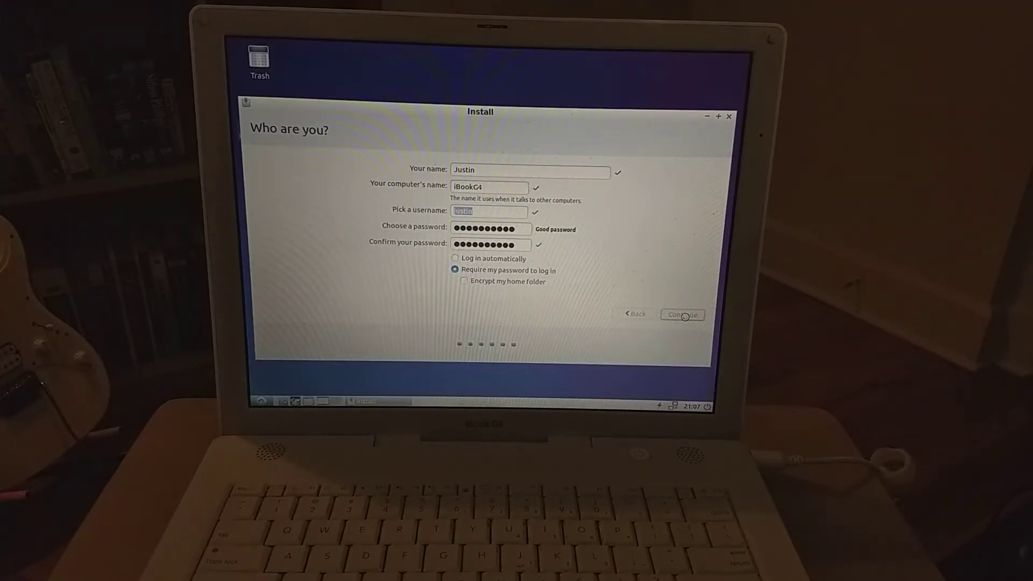
pyautogui.click(683, 316)
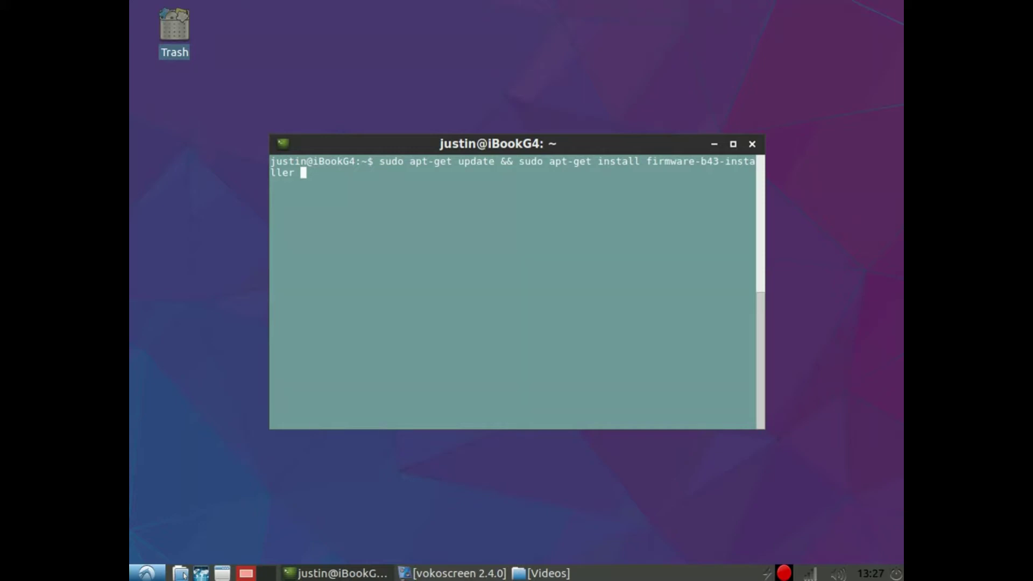
# Run sudo leafpad /etc/yaboot.conf and enter the administrator password.
pyautogui.press('BackSpace')
pyautogui.press('BackSpace')
pyautogui.press('BackSpace')
pyautogui.press('BackSpace')
pyautogui.press('BackSpace')
pyautogui.press('BackSpace')
pyautogui.press('BackSpace')
pyautogui.press('BackSpace')
pyautogui.press('BackSpace')
pyautogui.press('BackSpace')
pyautogui.press('BackSpace')
pyautogui.press('BackSpace')
pyautogui.press('BackSpace')
pyautogui.press('BackSpace')
pyautogui.press('BackSpace')
pyautogui.press('BackSpace')
pyautogui.press('BackSpace')
pyautogui.press('BackSpace')
pyautogui.press('BackSpace')
pyautogui.press('BackSpace')
pyautogui.press('BackSpace')
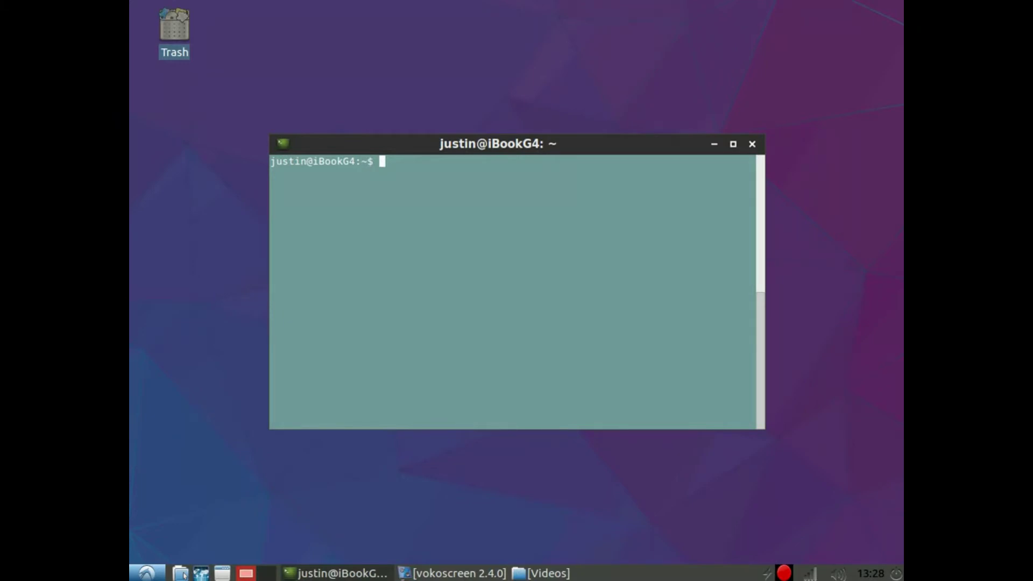
pyautogui.write('sudo leafpad /etc/')
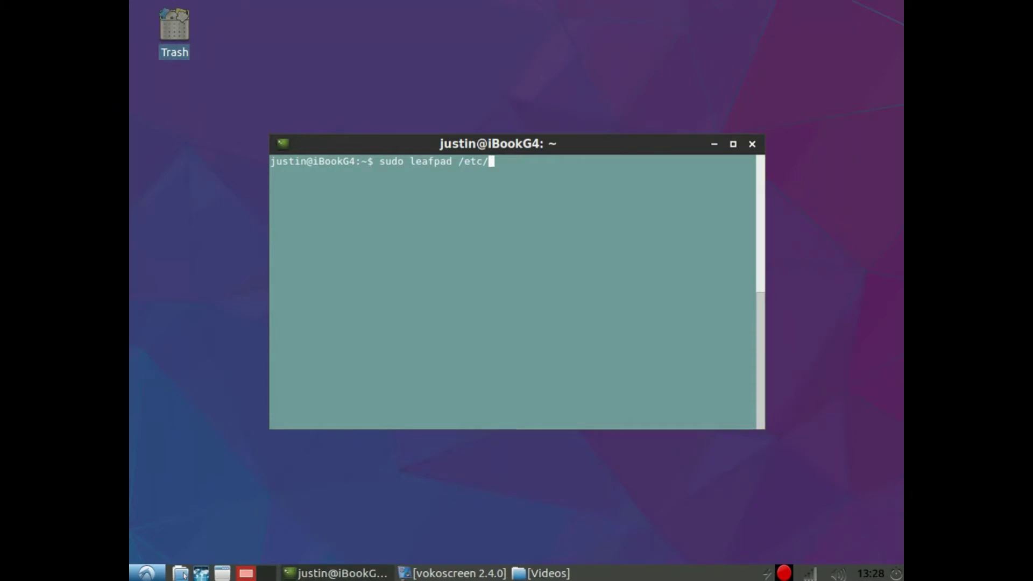
pyautogui.write('yaboot')
pyautogui.press('Tab')
pyautogui.press('Return')
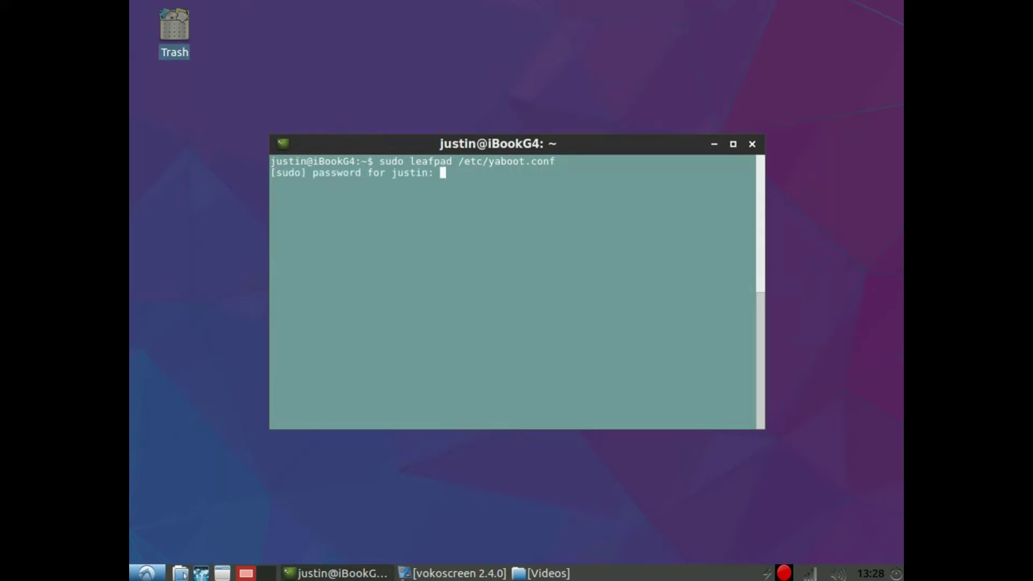
pyautogui.press('Return')
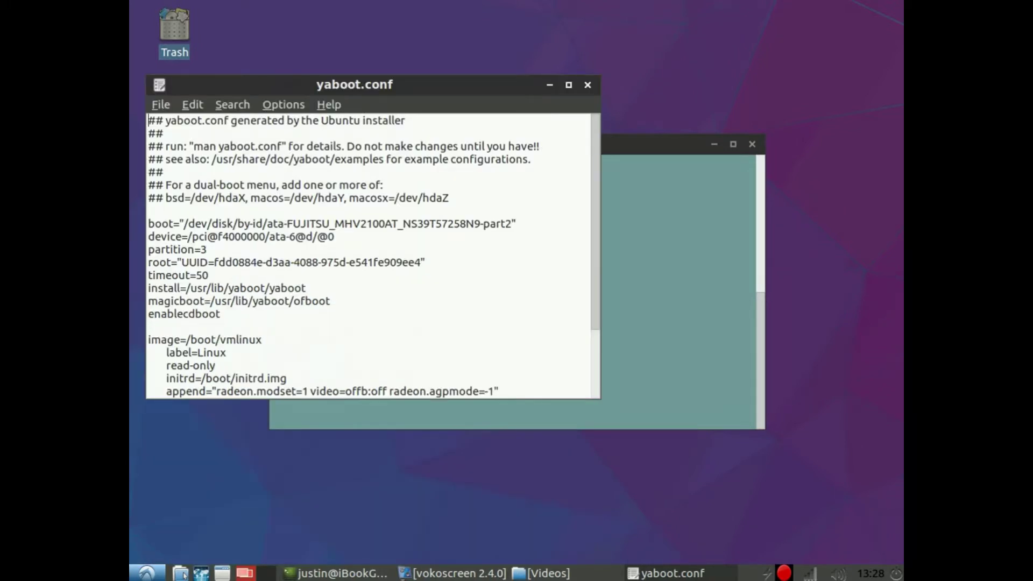
# Add a blank line at the end of yaboot.conf and move to the first kernel's append value.
pyautogui.click(383, 184)
pyautogui.press('Down')
pyautogui.press('Down')
pyautogui.press('Down')
pyautogui.press('Down')
pyautogui.press('Down')
pyautogui.press('Down')
pyautogui.press('Down')
pyautogui.press('Down')
pyautogui.press('Down')
pyautogui.press('Down')
pyautogui.press('Down')
pyautogui.press('Down')
pyautogui.press('Down')
pyautogui.press('Down')
pyautogui.press('Down')
pyautogui.press('Down')
pyautogui.press('Down')
pyautogui.press('Down')
pyautogui.press('Down')
pyautogui.press('Down')
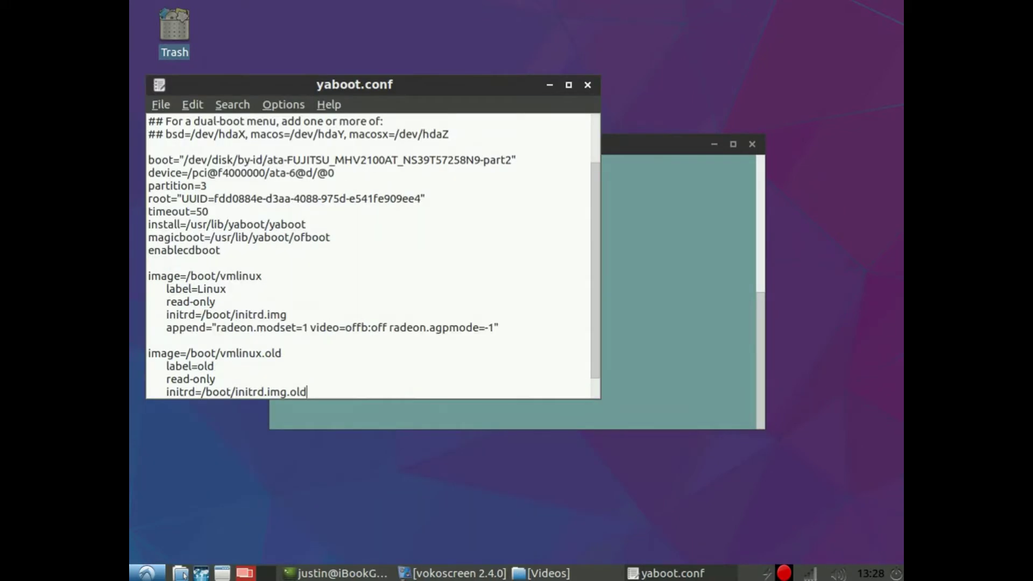
pyautogui.press('Return')
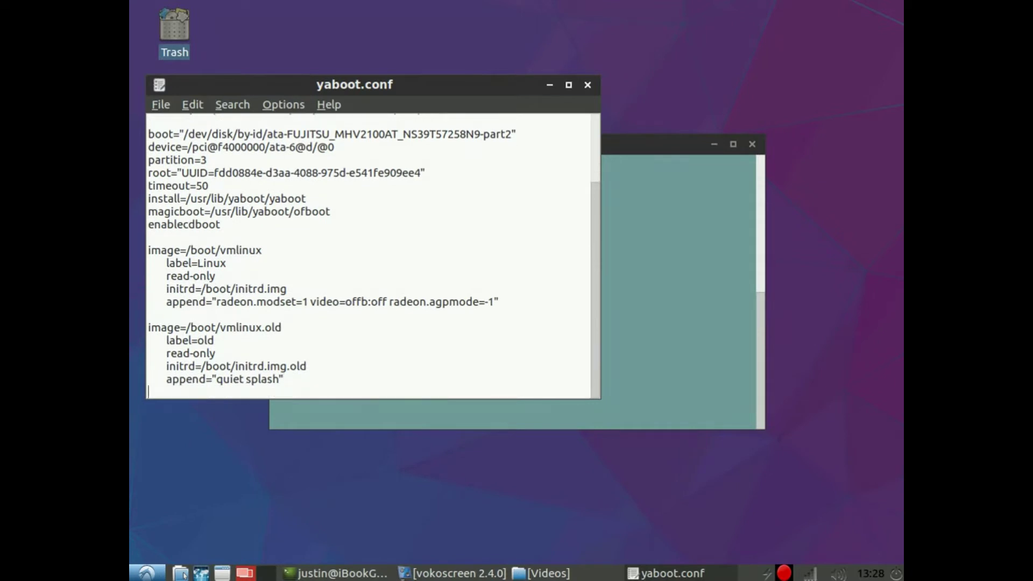
pyautogui.press('Up')
pyautogui.press('Up')
pyautogui.press('Up')
pyautogui.press('Up')
pyautogui.press('Up')
pyautogui.press('Up')
pyautogui.press('Up')
pyautogui.press('Right')
pyautogui.press('Right')
pyautogui.press('Right')
pyautogui.press('Right')
pyautogui.press('Right')
pyautogui.press('Right')
pyautogui.press('Right')
pyautogui.press('Right')
pyautogui.press('Right')
# Delete the partly typed 'quiet splash' so the Linux entry keeps only its radeon options, then select that value.
pyautogui.write('qu')
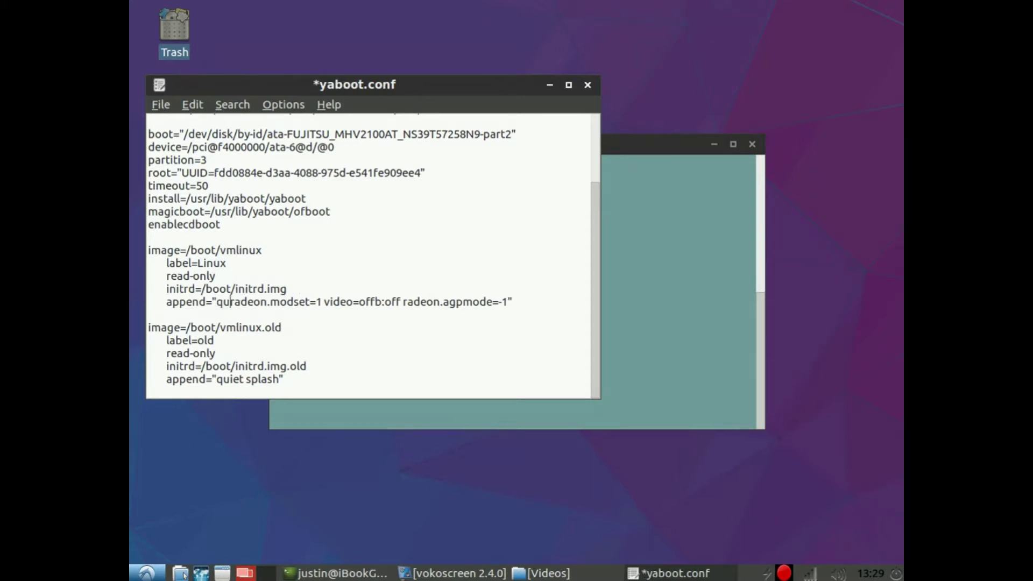
pyautogui.write('et')
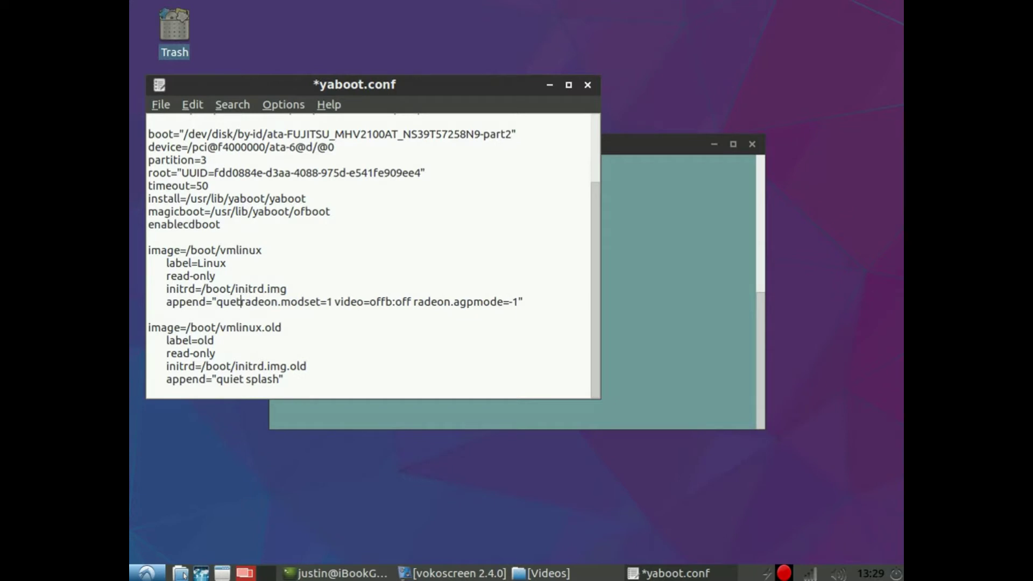
pyautogui.press('BackSpace')
pyautogui.press('BackSpace')
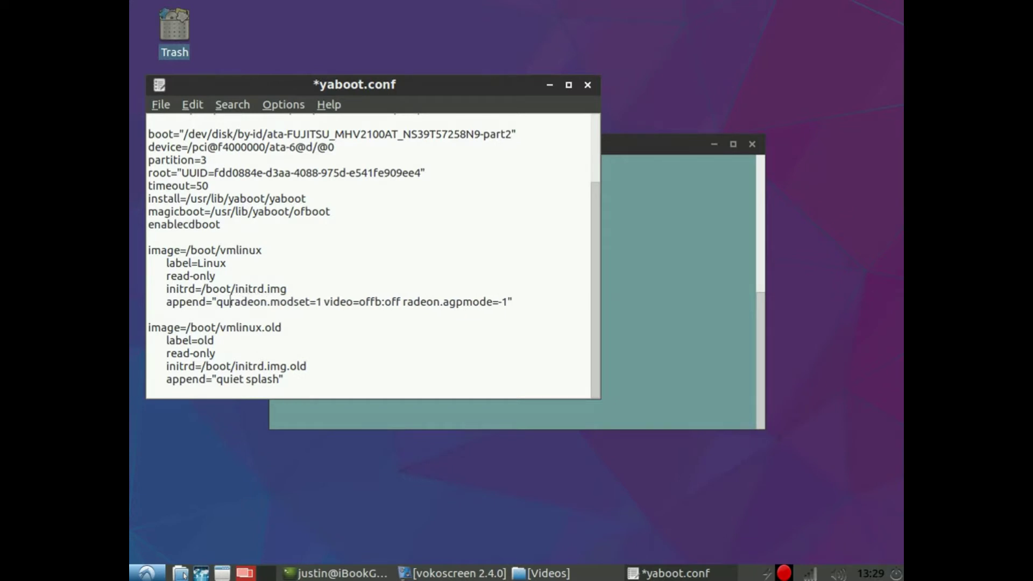
pyautogui.write('iet spla')
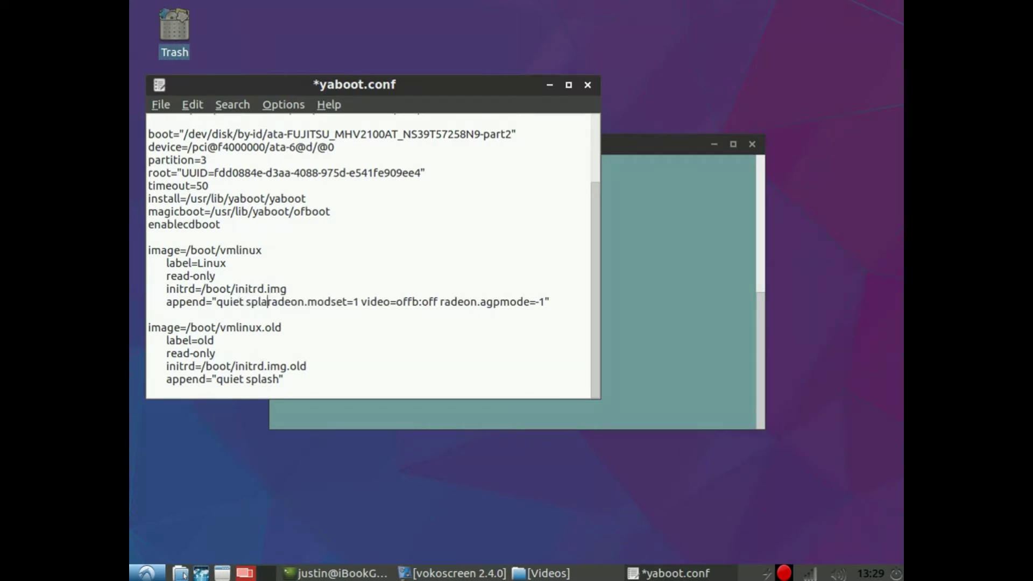
pyautogui.write('sh')
pyautogui.press('BackSpace')
pyautogui.press('BackSpace')
pyautogui.press('BackSpace')
pyautogui.press('BackSpace')
pyautogui.press('BackSpace')
pyautogui.press('BackSpace')
pyautogui.press('BackSpace')
pyautogui.press('BackSpace')
pyautogui.press('BackSpace')
pyautogui.press('BackSpace')
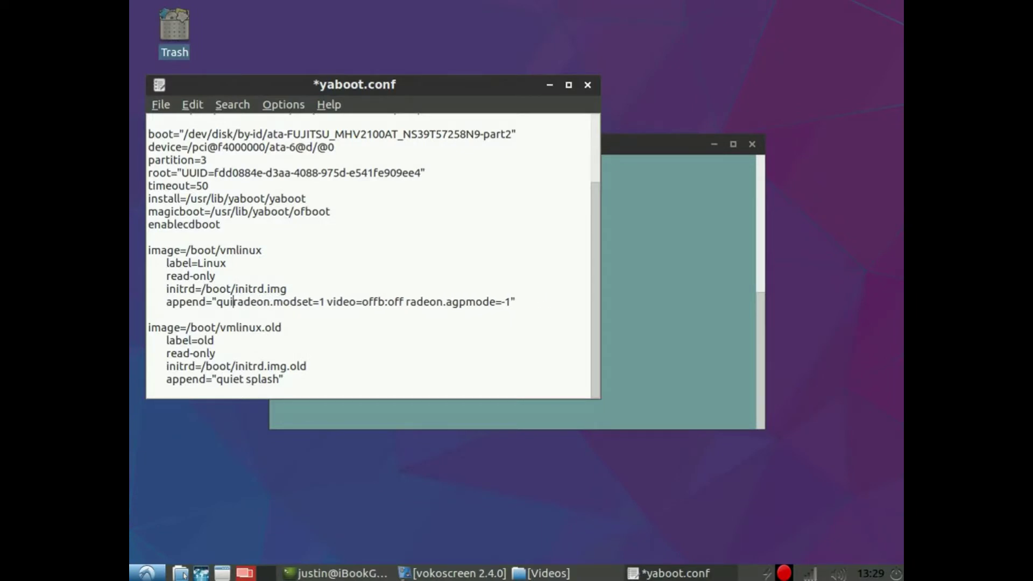
pyautogui.press('Down')
pyautogui.press('Down')
pyautogui.press('Down')
pyautogui.press('Down')
pyautogui.press('Down')
pyautogui.press('Down')
pyautogui.press('Down')
pyautogui.press('Up')
pyautogui.press('Up')
pyautogui.press('Up')
pyautogui.press('Up')
pyautogui.press('Up')
pyautogui.press('Up')
pyautogui.press('Up')
pyautogui.press('BackSpace')
pyautogui.press('BackSpace')
pyautogui.press('BackSpace')
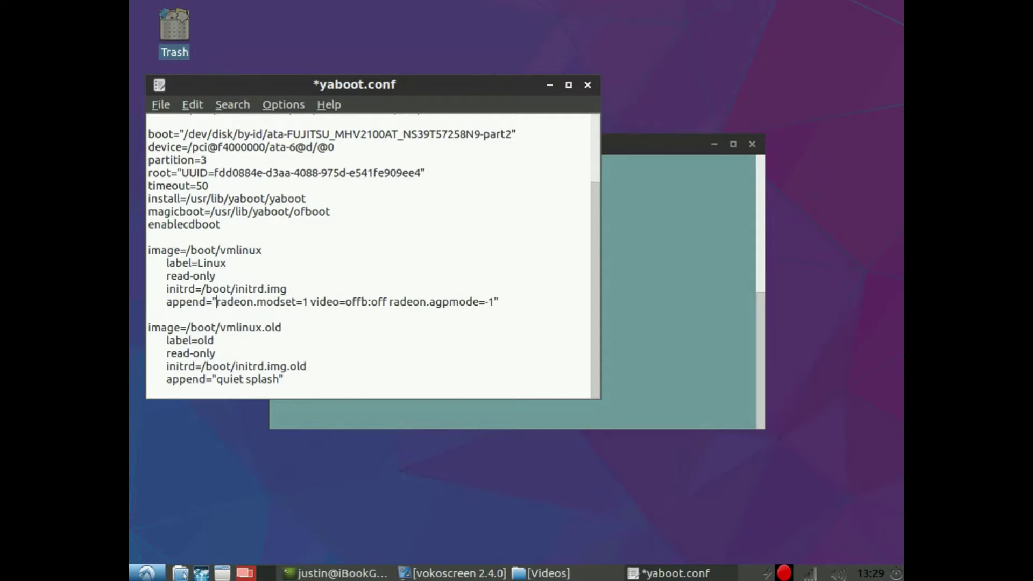
pyautogui.click(279, 379)
pyautogui.moveTo(212, 302); pyautogui.dragTo(498, 301)
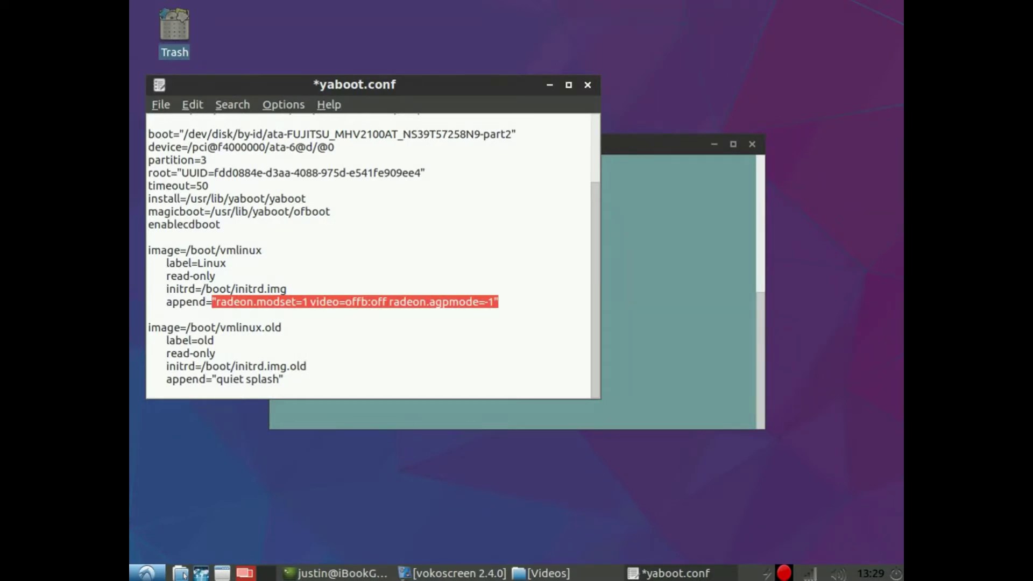
# Append 'radeon.modset=1 video=offb:off radeon.agpmode=-1' after quiet splash in the vmlinux.old entry.
pyautogui.click(279, 379)
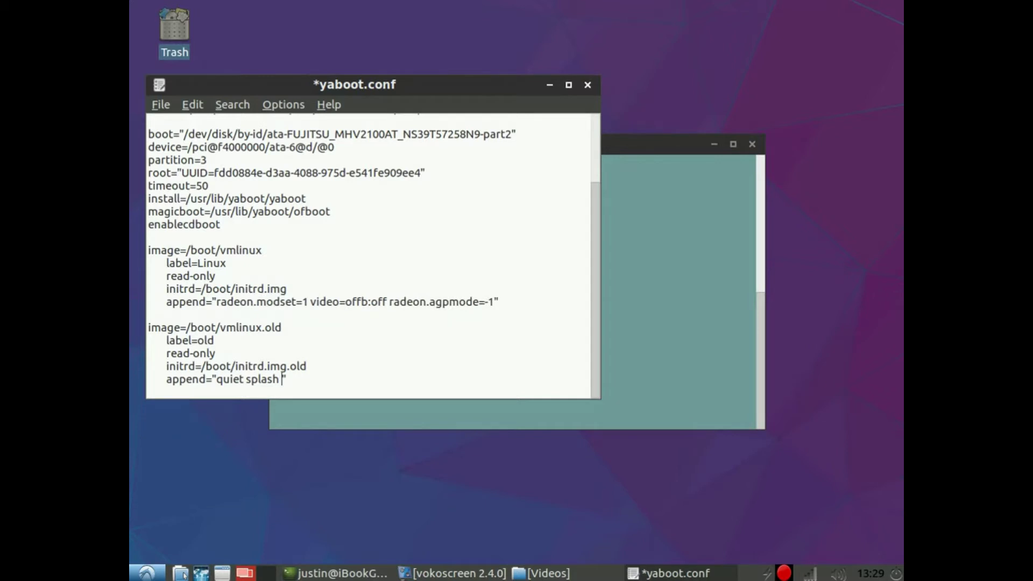
pyautogui.write('radeon.modset=')
pyautogui.press('BackSpace')
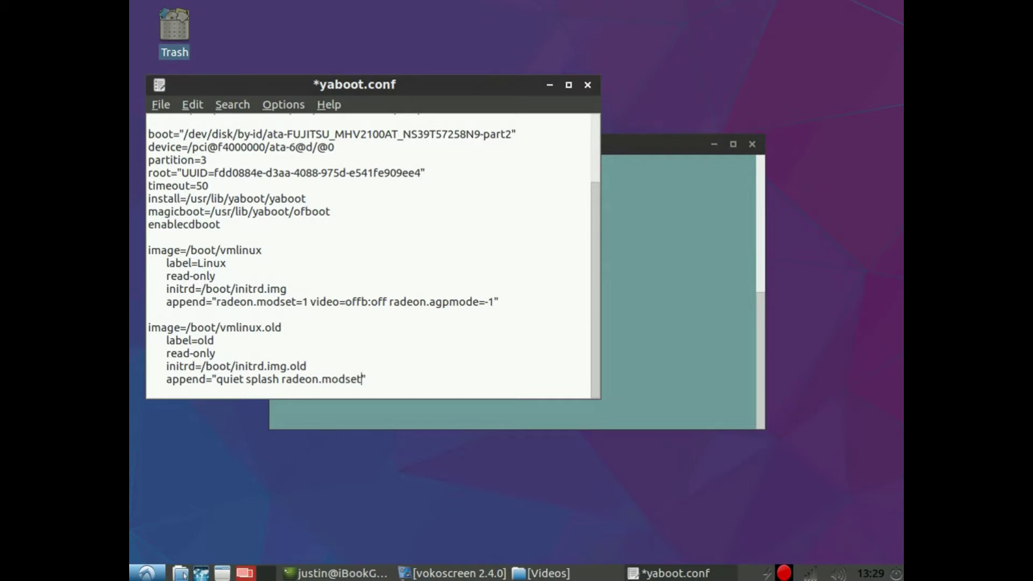
pyautogui.write('+')
pyautogui.press('BackSpace')
pyautogui.write('=1 video')
pyautogui.press('BackSpace')
pyautogui.write('=offb')
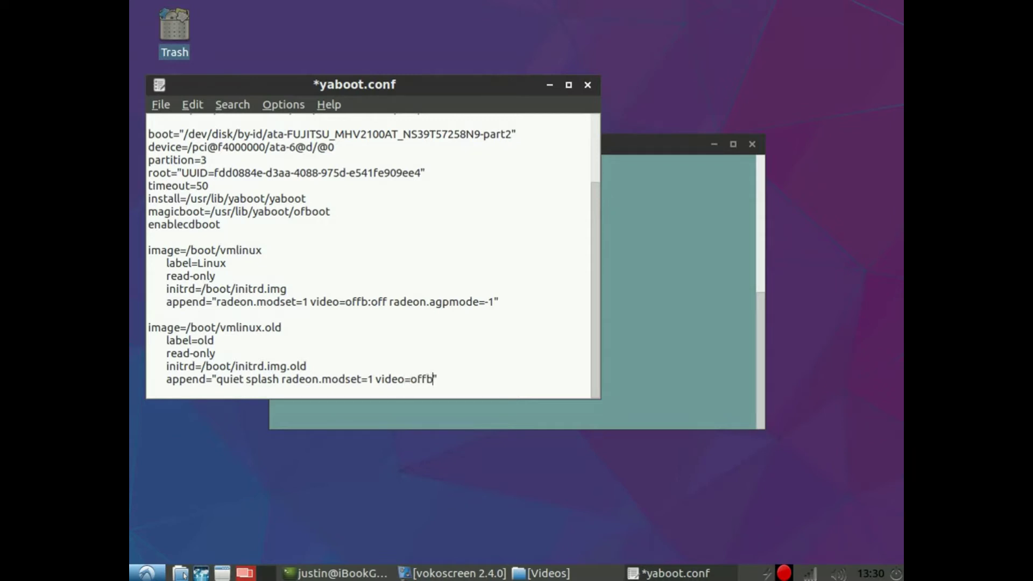
pyautogui.write(':off radeon.agpmode=')
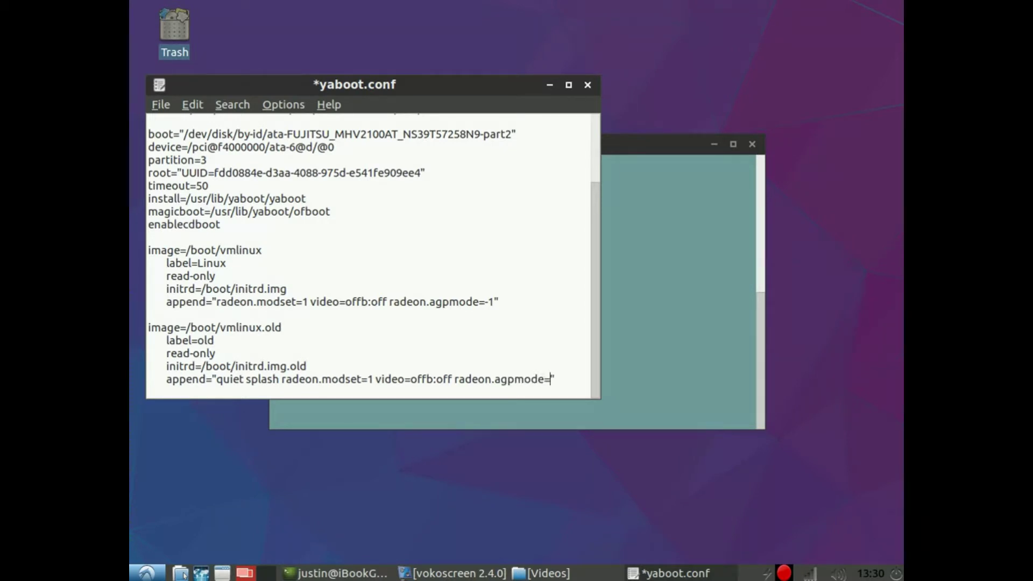
pyautogui.write('-1')
# Save yaboot.conf through the File menu's Save command.
pyautogui.press('Left')
pyautogui.press('Left')
pyautogui.press('Left')
pyautogui.press('Left')
pyautogui.press('Left')
pyautogui.press('Left')
pyautogui.press('Left')
pyautogui.press('Left')
pyautogui.press('Left')
pyautogui.press('Left')
pyautogui.press('Left')
pyautogui.press('Left')
pyautogui.press('Left')
pyautogui.press('Left')
pyautogui.press('Left')
pyautogui.press('Left')
pyautogui.press('Left')
pyautogui.press('Left')
pyautogui.press('Left')
pyautogui.press('Left')
pyautogui.press('Left')
pyautogui.press('Left')
pyautogui.press('Left')
pyautogui.press('Left')
pyautogui.press('Left')
pyautogui.press('Left')
pyautogui.press('Left')
pyautogui.press('Left')
pyautogui.press('Left')
pyautogui.press('Left')
pyautogui.press('Left')
pyautogui.press('Left')
pyautogui.press('Left')
pyautogui.click(149, 315)
pyautogui.hotkey('alt', 'f')
pyautogui.press('Down')
pyautogui.press('Down')
pyautogui.press('Down')
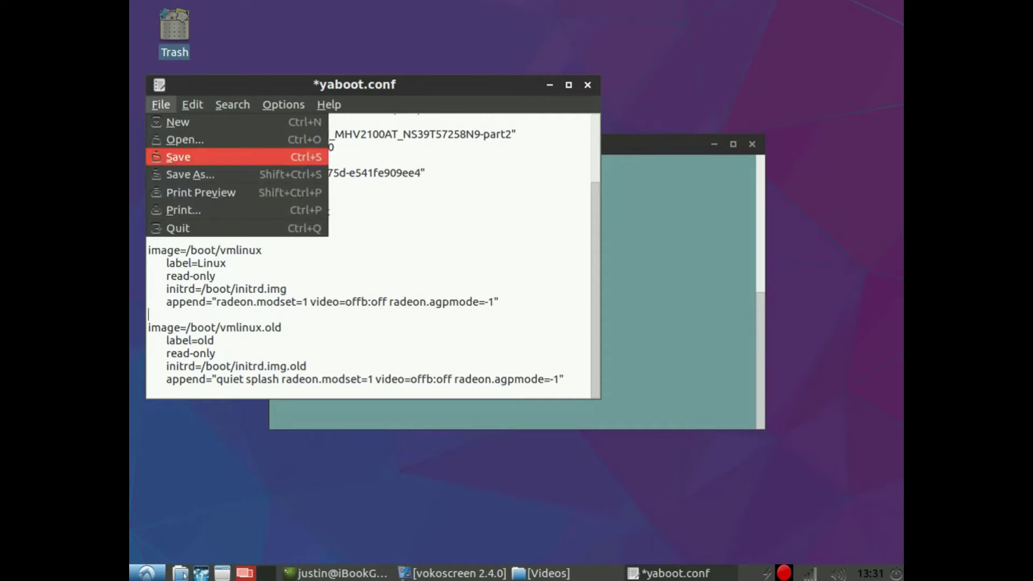
pyautogui.press('Return')
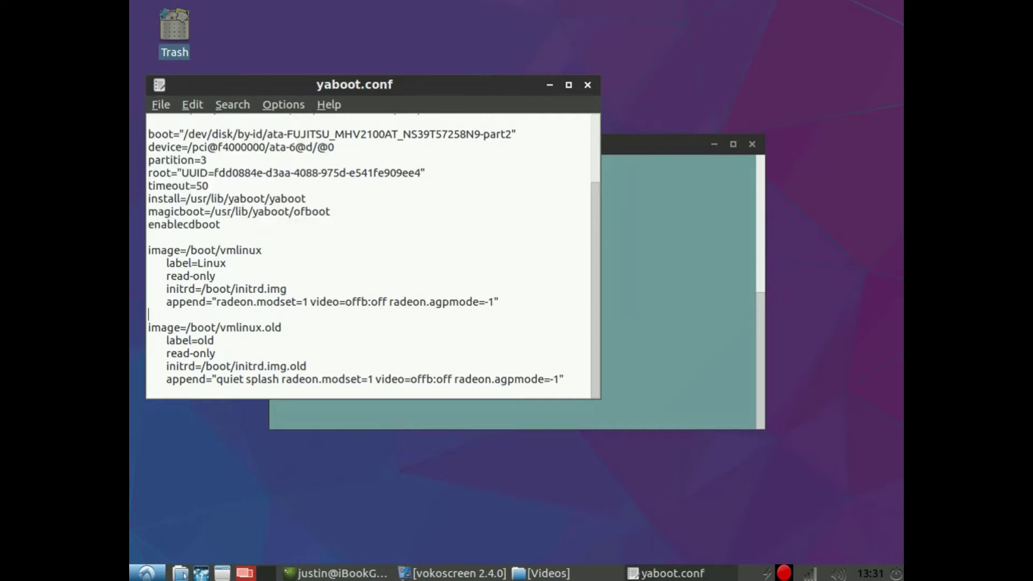
# Quit Leafpad with Ctrl+Q.
pyautogui.hotkey('ctrl', 'q')
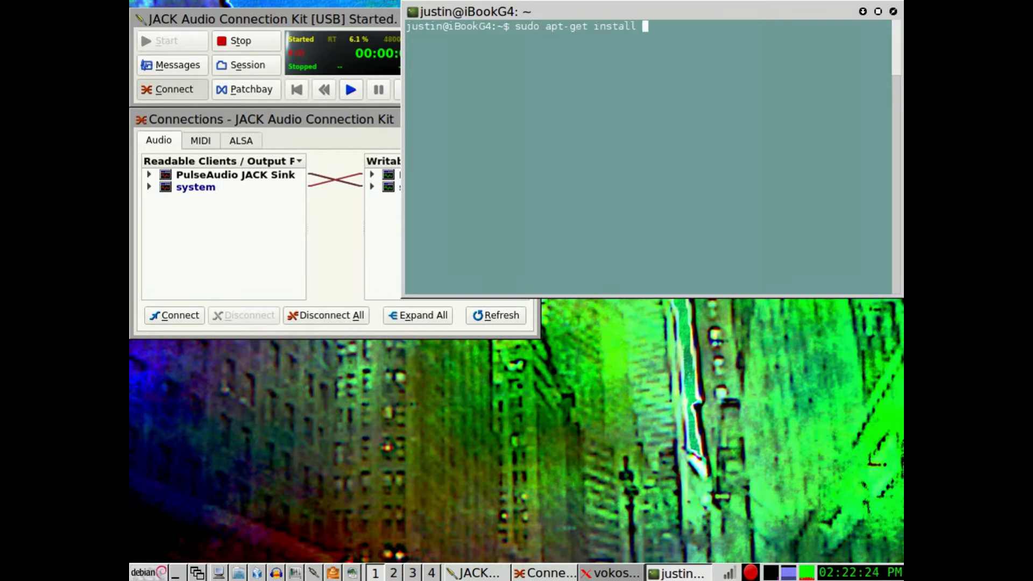
# Enter the command 'sudo apt-get install qjackctl' at the terminal prompt.
pyautogui.write('qjackctl')
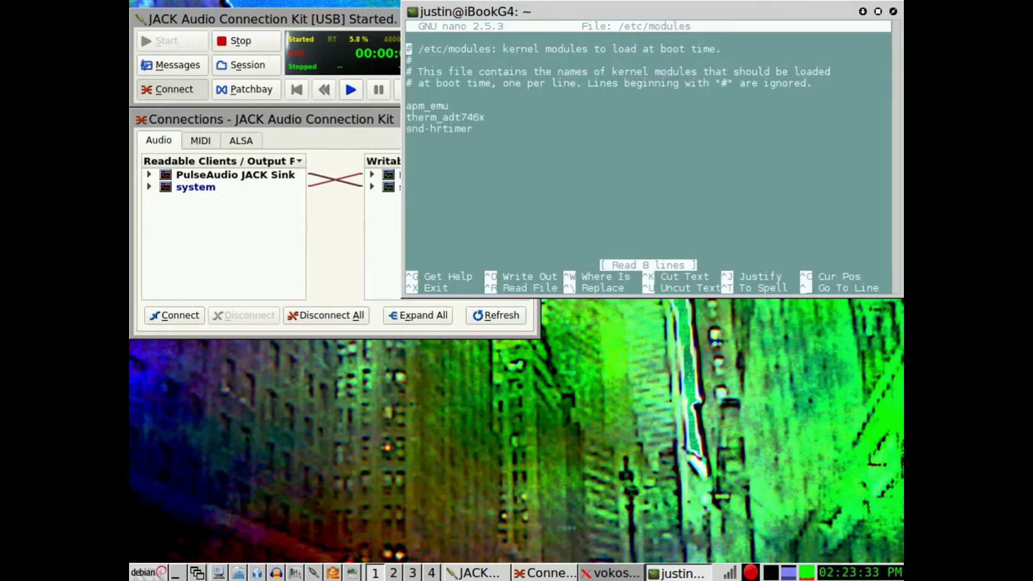
# Move down in /etc/modules to the module list containing snd-hrtimer.
pyautogui.press('Down')
pyautogui.press('Down')
pyautogui.press('Down')
pyautogui.press('Down')
pyautogui.press('Down')
pyautogui.press('Down')
pyautogui.press('Down')
# Review the pactl 'Execute script after Startup' command in QjackCtl's Setup Options, selecting 'load-module module-jack-source'.
pyautogui.hotkey('alt', 'Tab')
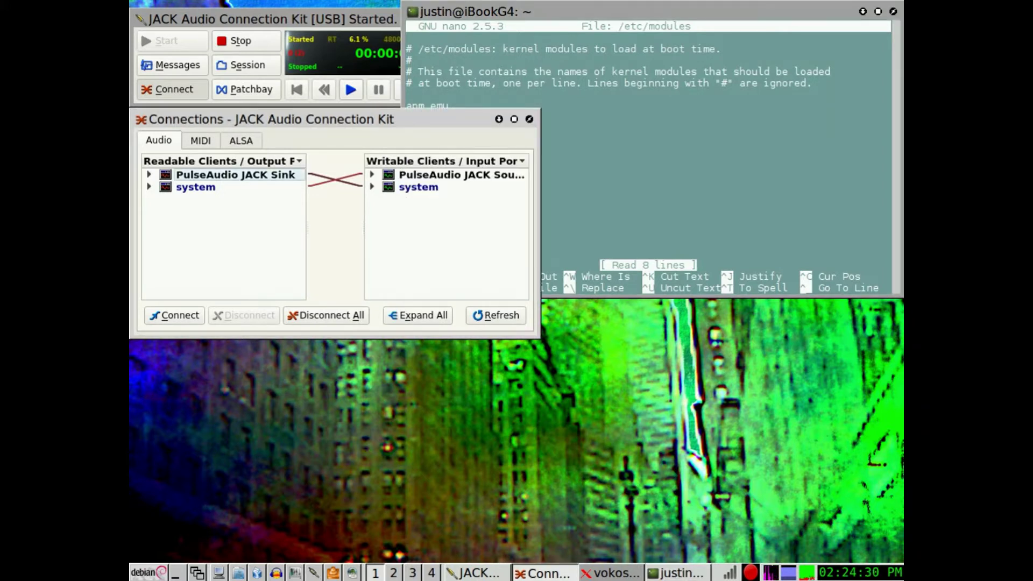
pyautogui.hotkey('alt', 'Tab')
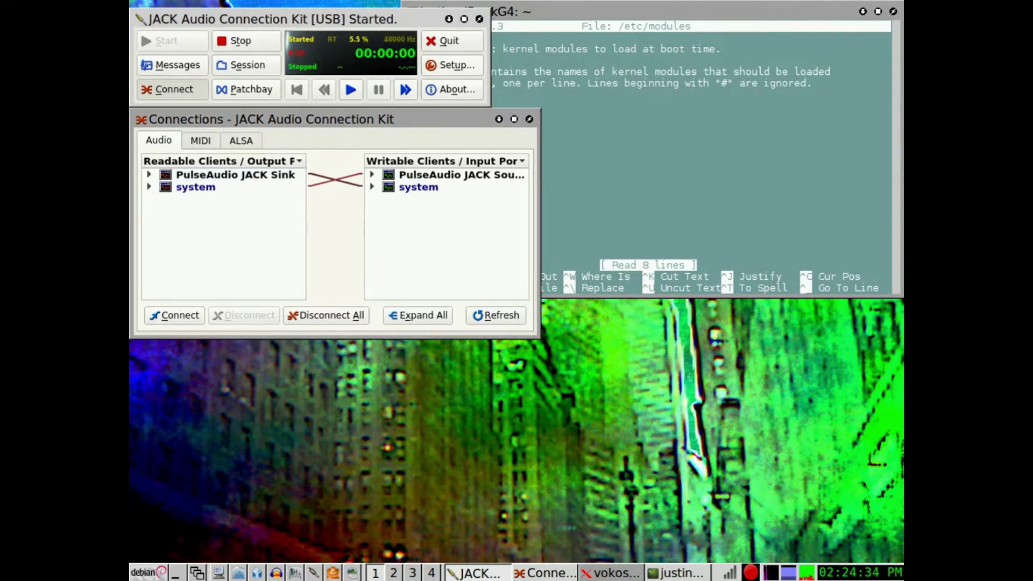
pyautogui.hotkey('alt', 's')
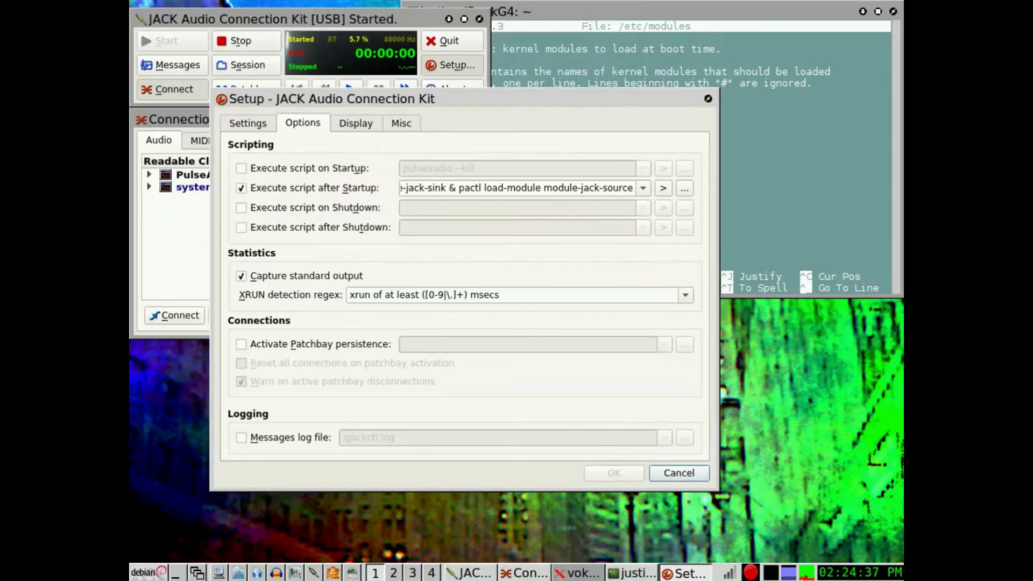
pyautogui.click(465, 188)
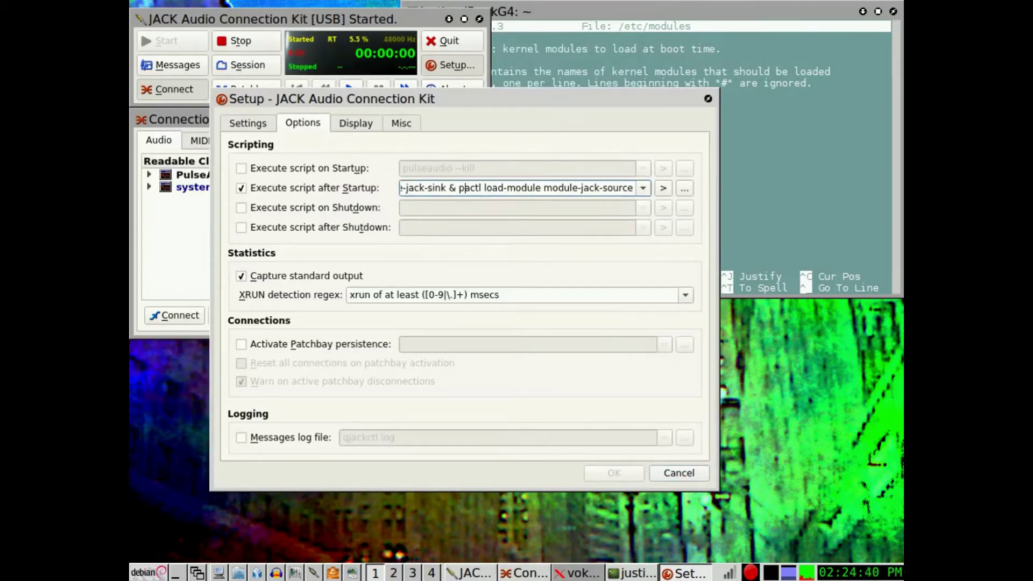
pyautogui.hotkey('shift', 'Home')
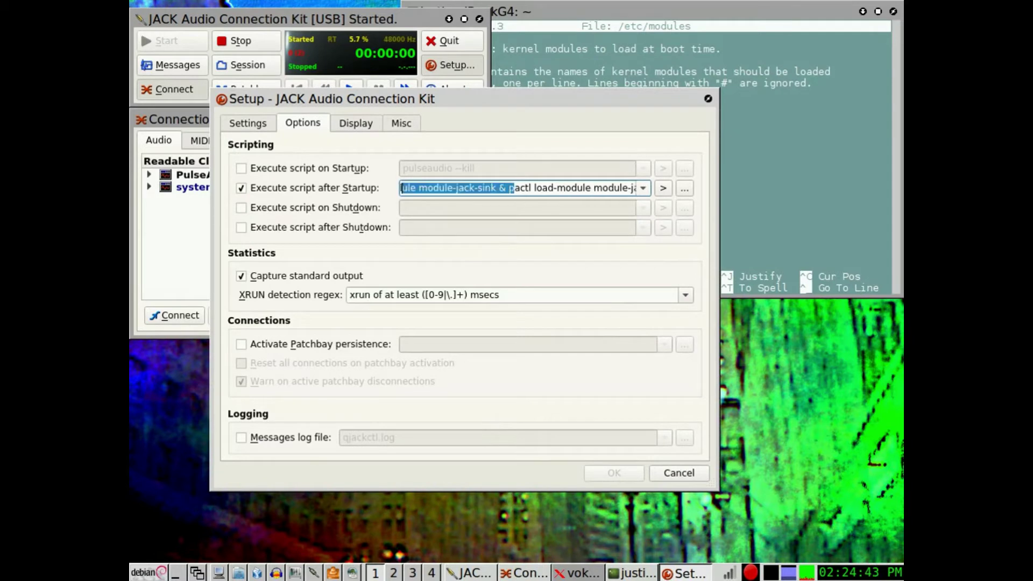
pyautogui.press('Left')
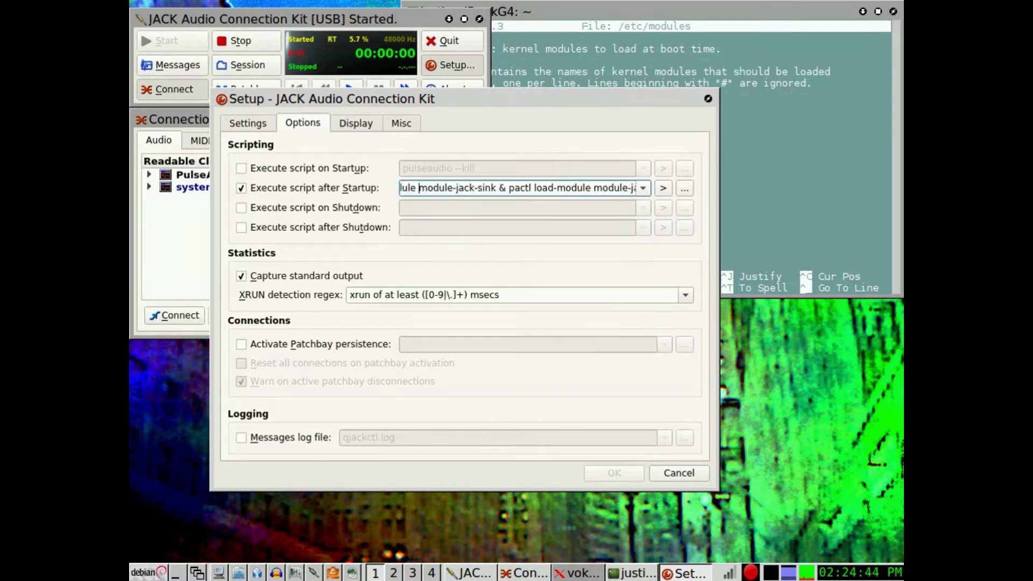
pyautogui.press('Left')
pyautogui.press('Left')
pyautogui.press('Left')
pyautogui.press('Left')
pyautogui.press('Left')
pyautogui.press('Left')
pyautogui.press('Left')
pyautogui.press('Left')
pyautogui.press('Left')
pyautogui.press('Left')
pyautogui.press('Left')
pyautogui.press('Left')
pyautogui.press('Left')
pyautogui.press('Left')
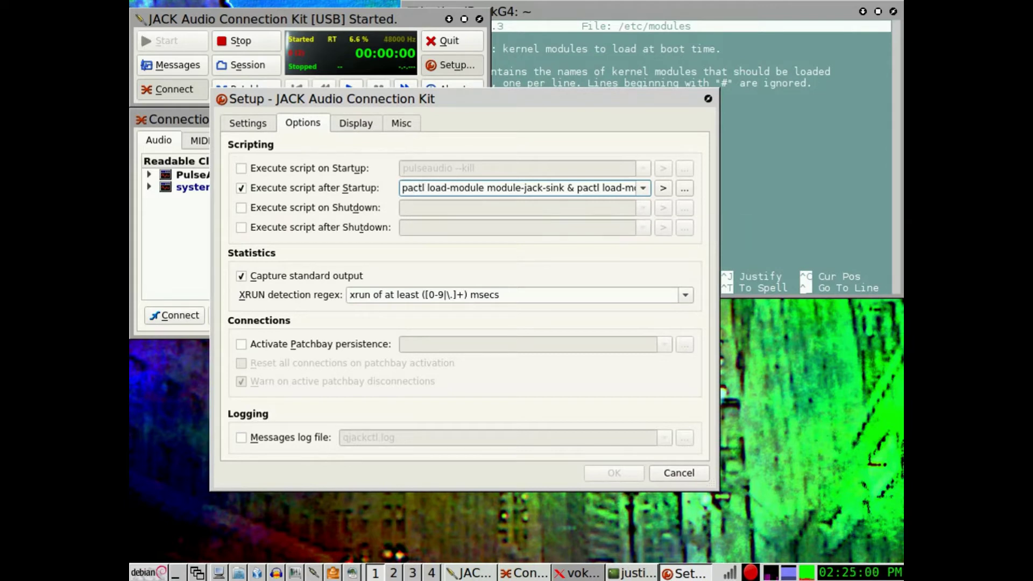
pyautogui.moveTo(634, 188); pyautogui.dragTo(482, 188)
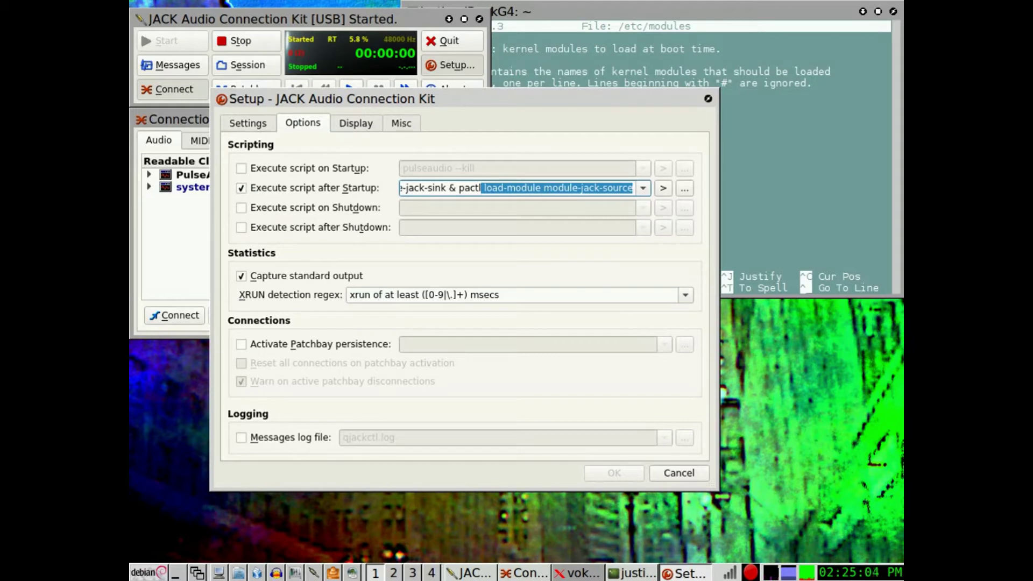
pyautogui.hotkey('alt', 'Tab')
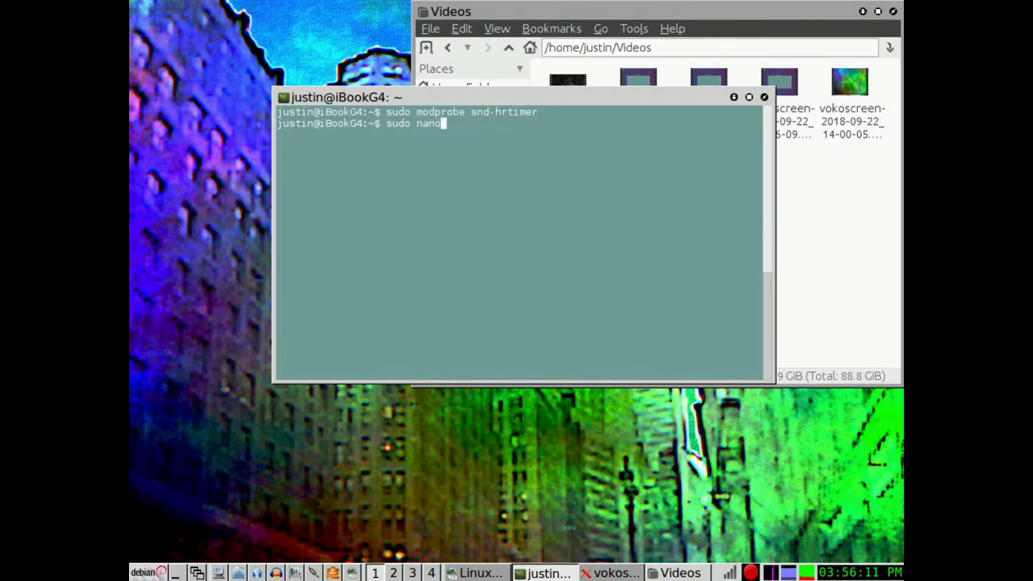
# Open /etc/modules with sudo nano and move down past therm_adt746x to the snd-hrtimer line.
pyautogui.write('etc/m')
pyautogui.press('BackSpace')
pyautogui.press('BackSpace')
pyautogui.press('BackSpace')
pyautogui.press('BackSpace')
pyautogui.press('BackSpace')
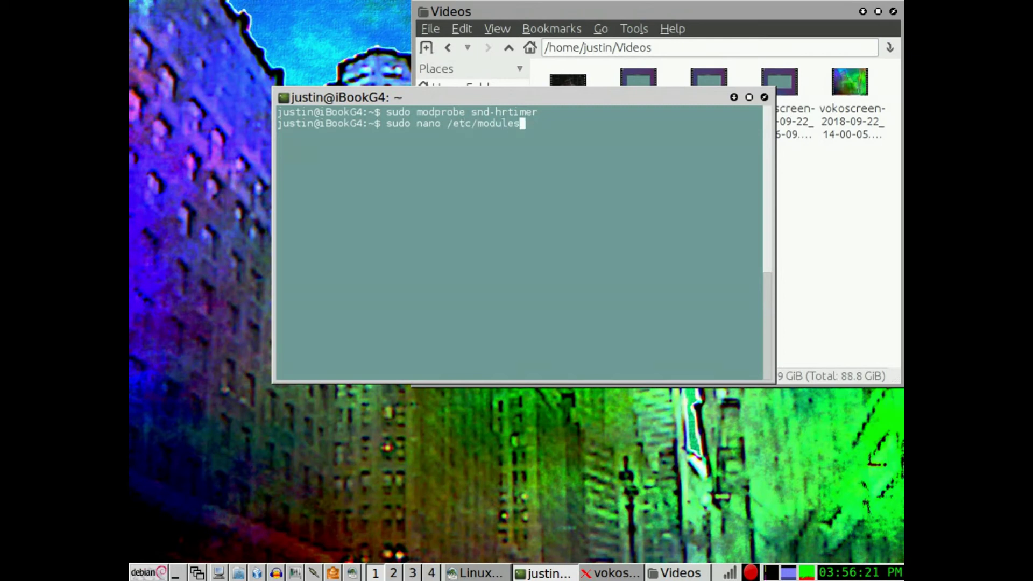
pyautogui.press('Return')
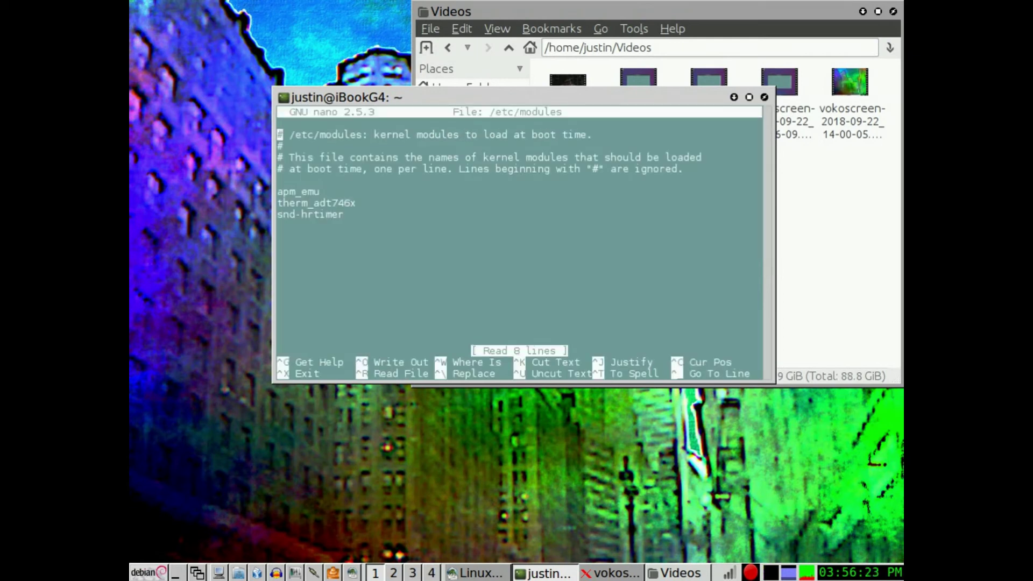
pyautogui.click(279, 145)
pyautogui.click(280, 179)
pyautogui.click(280, 202)
pyautogui.click(280, 214)
# Exit nano without changes, leaving /etc/modules as it is and returning to the shell.
pyautogui.hotkey('ctrl', 'x')
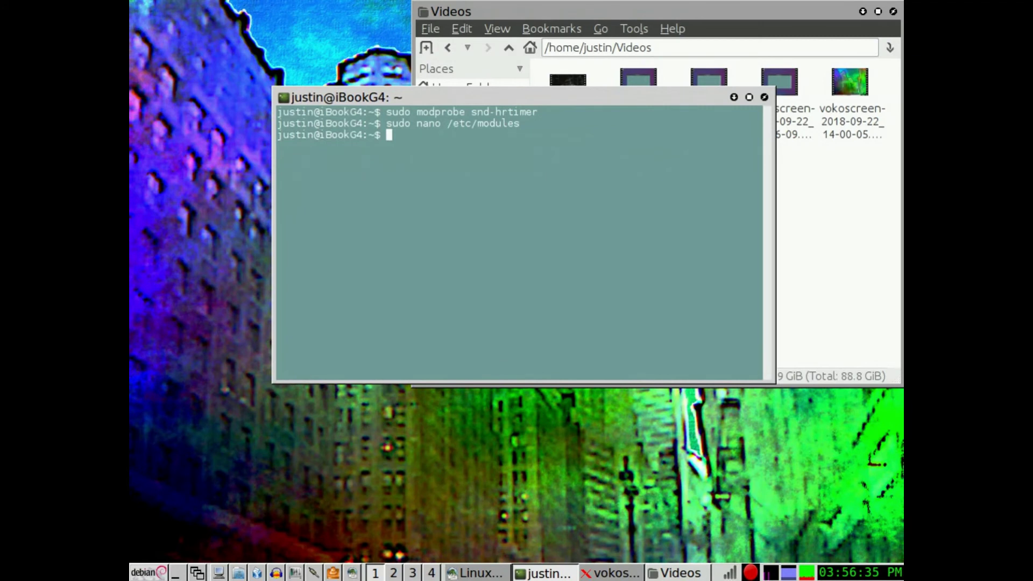